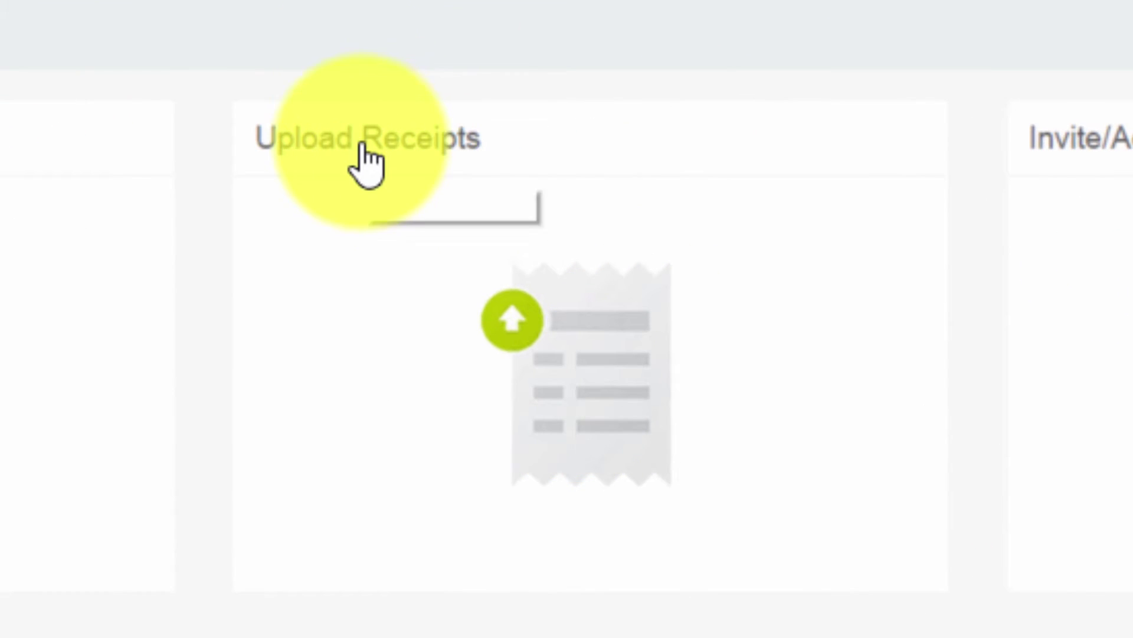
- In the receipt file picker, sort Nerd Scans by name and select Noah's Bagels 2014-12-29 $15.98.jpg
{"action": "left_click", "coordinate": [568, 376]}
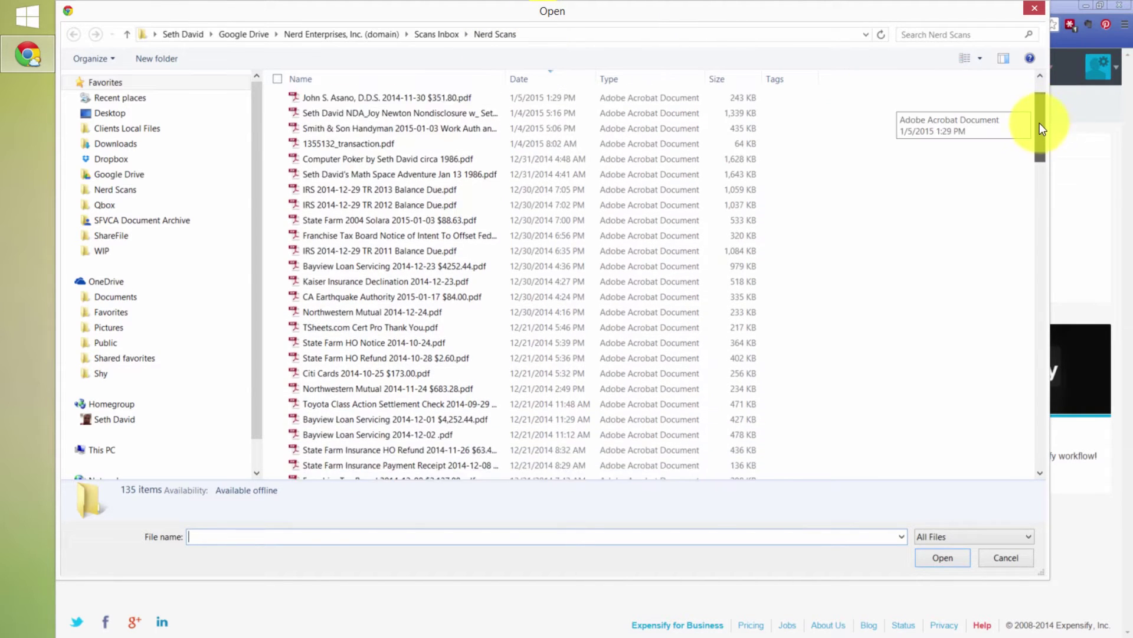
{"action": "left_click_drag", "start_coordinate": [1039, 124], "coordinate": [1037, 228]}
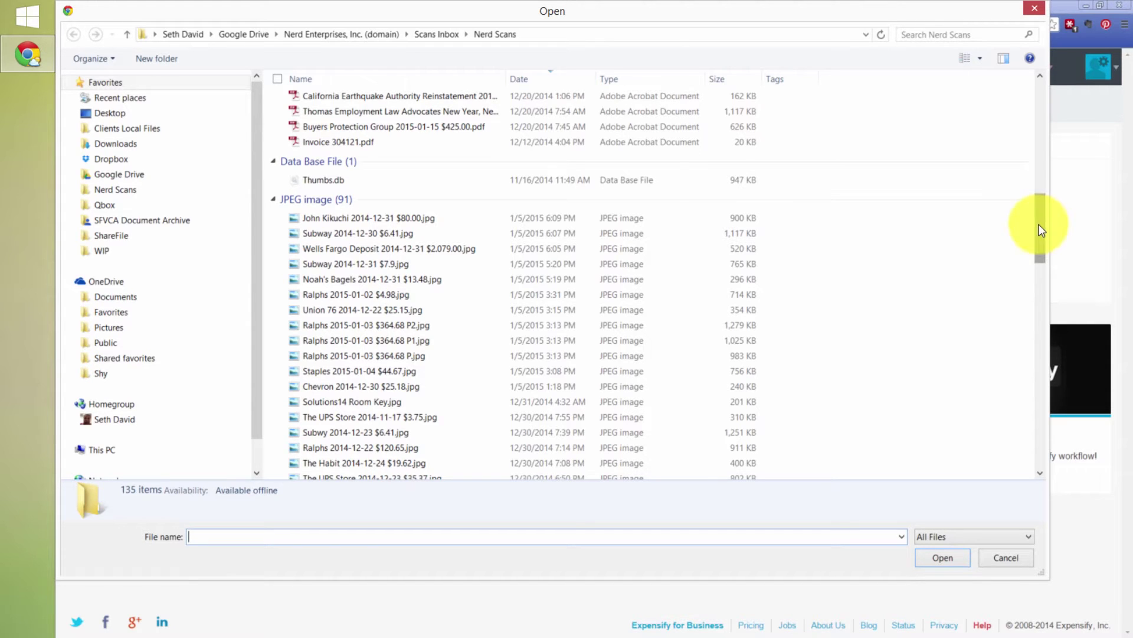
{"action": "left_click_drag", "start_coordinate": [1039, 227], "coordinate": [1033, 183]}
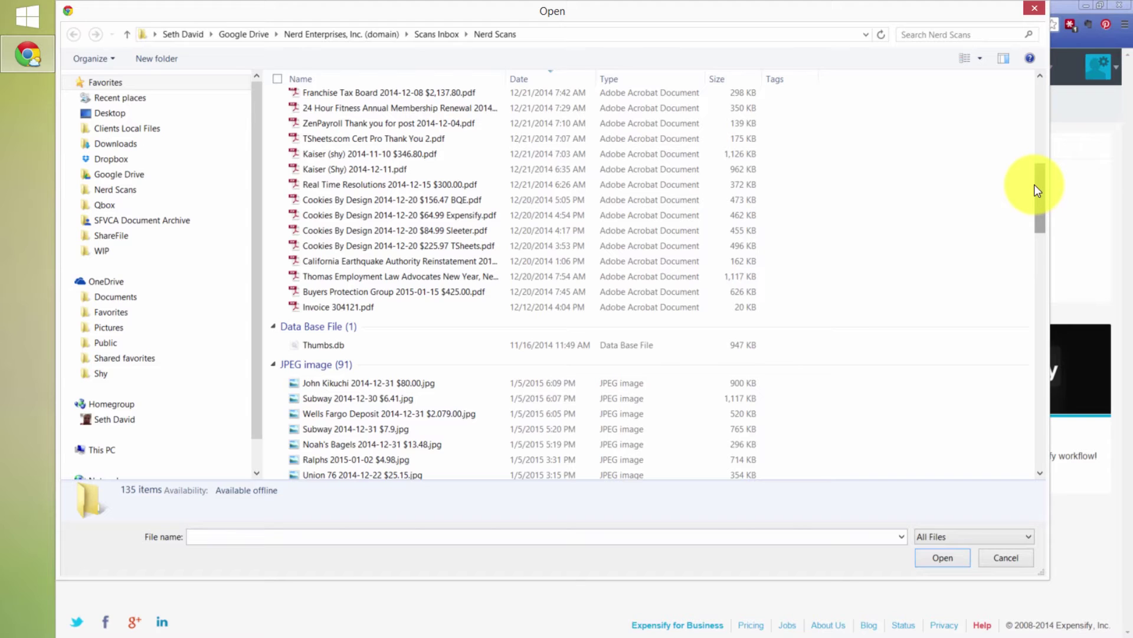
{"action": "left_click", "coordinate": [377, 80]}
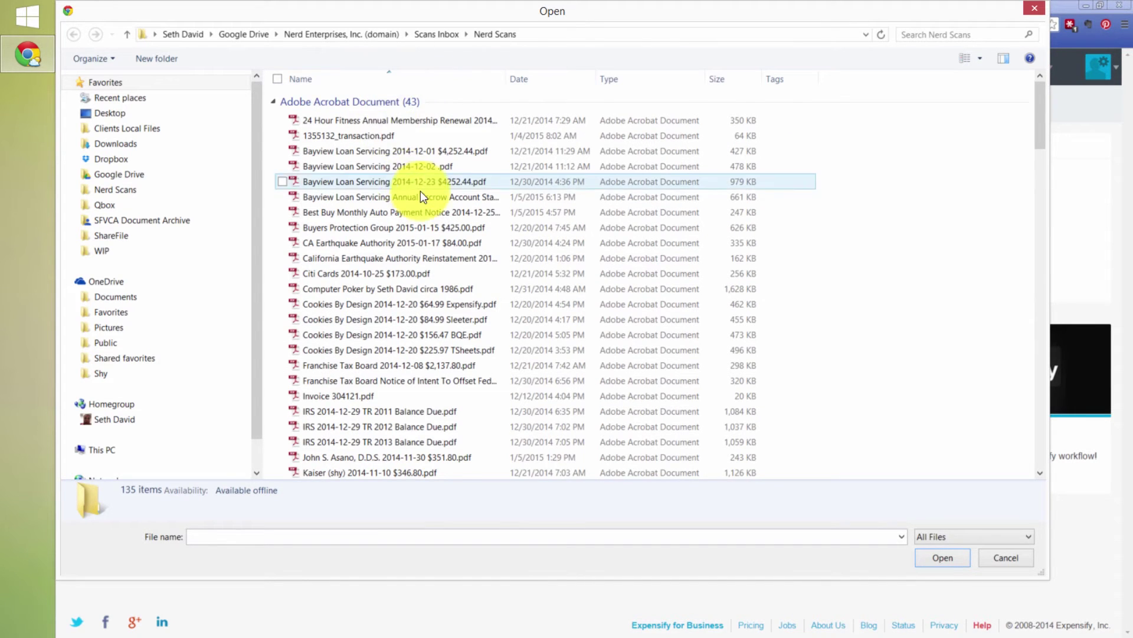
{"action": "scroll", "coordinate": [421, 190], "scroll_direction": "down", "scroll_amount": 15}
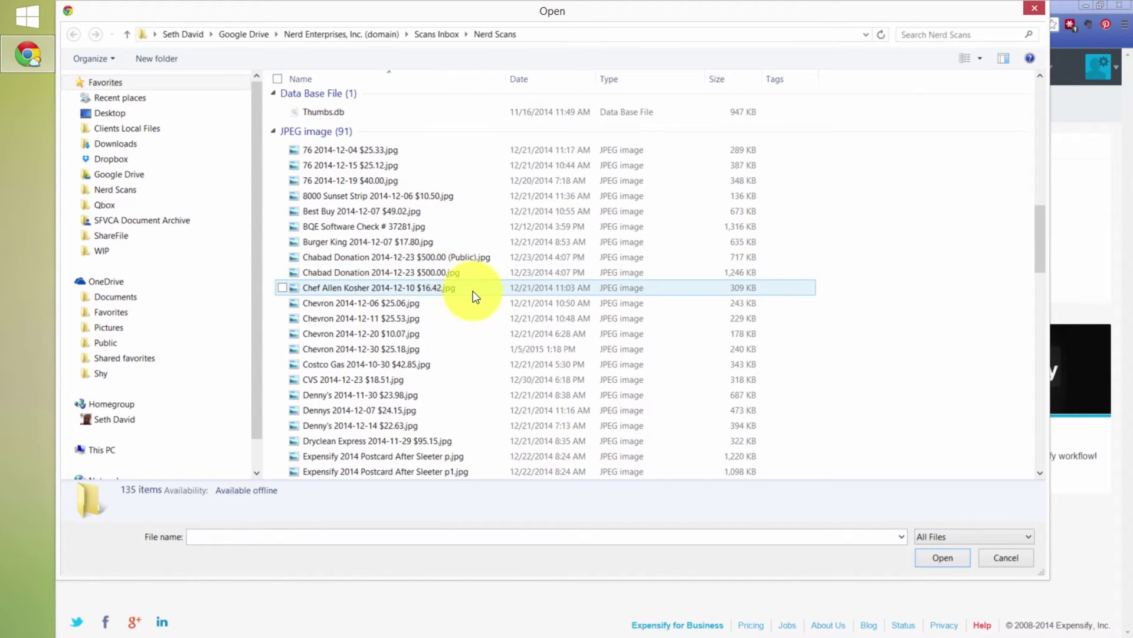
{"action": "scroll", "coordinate": [473, 290], "scroll_direction": "down", "scroll_amount": 4}
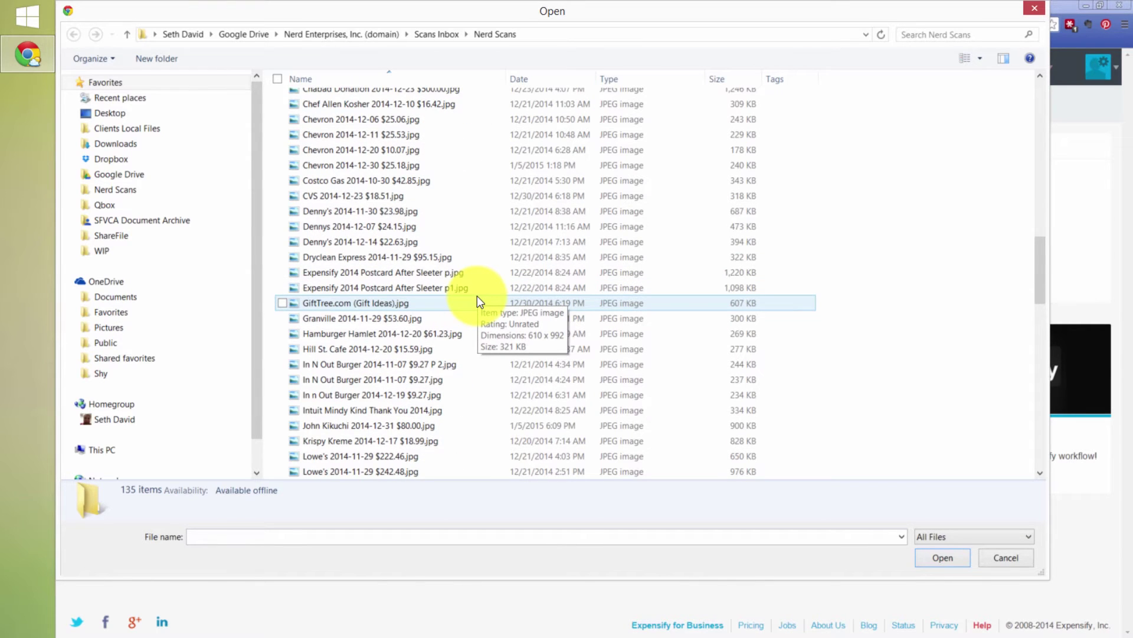
{"action": "scroll", "coordinate": [477, 298], "scroll_direction": "down", "scroll_amount": 3}
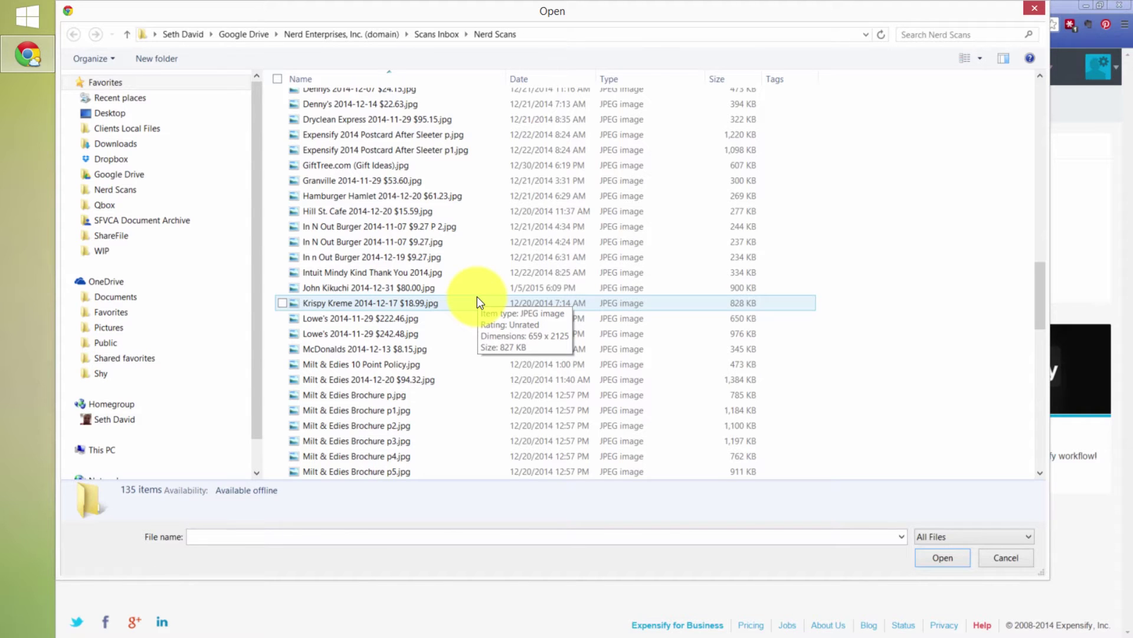
{"action": "scroll", "coordinate": [477, 297], "scroll_direction": "down", "scroll_amount": 7}
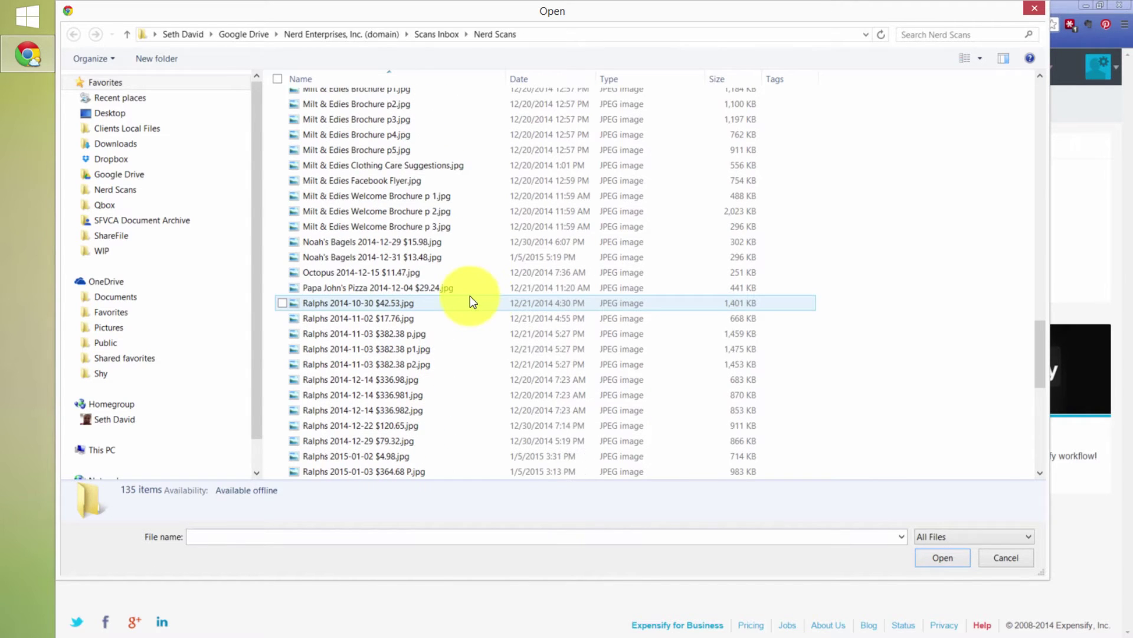
{"action": "left_click", "coordinate": [331, 242]}
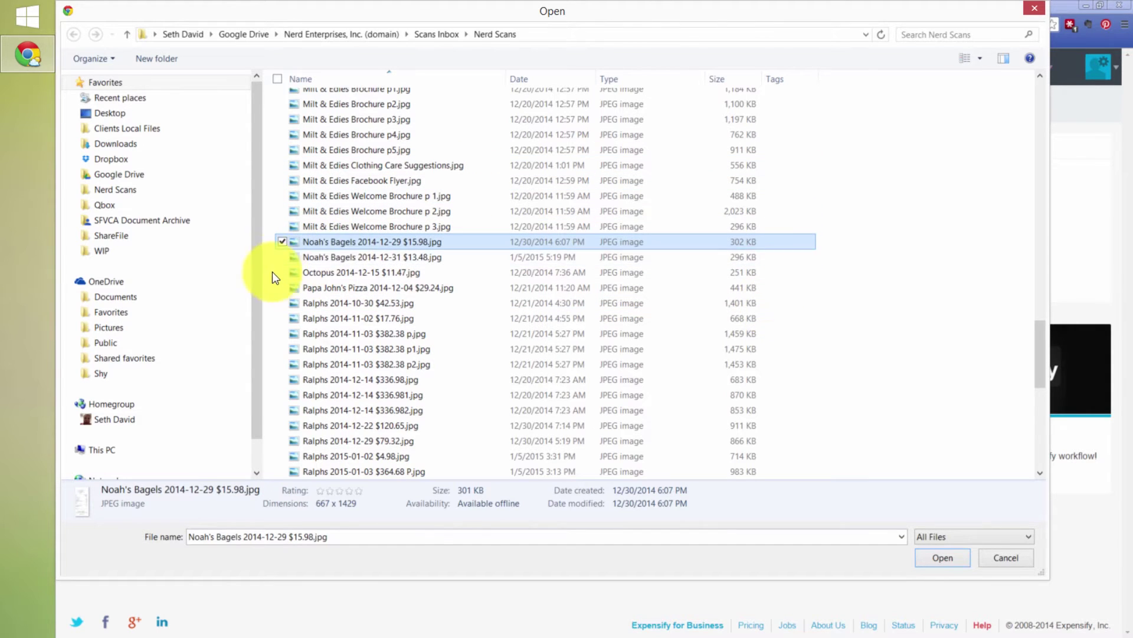
- Add the Noah's Bagels 2014-12-31 image, upload both receipts, and clear the upload notices
{"action": "left_click", "coordinate": [283, 256]}
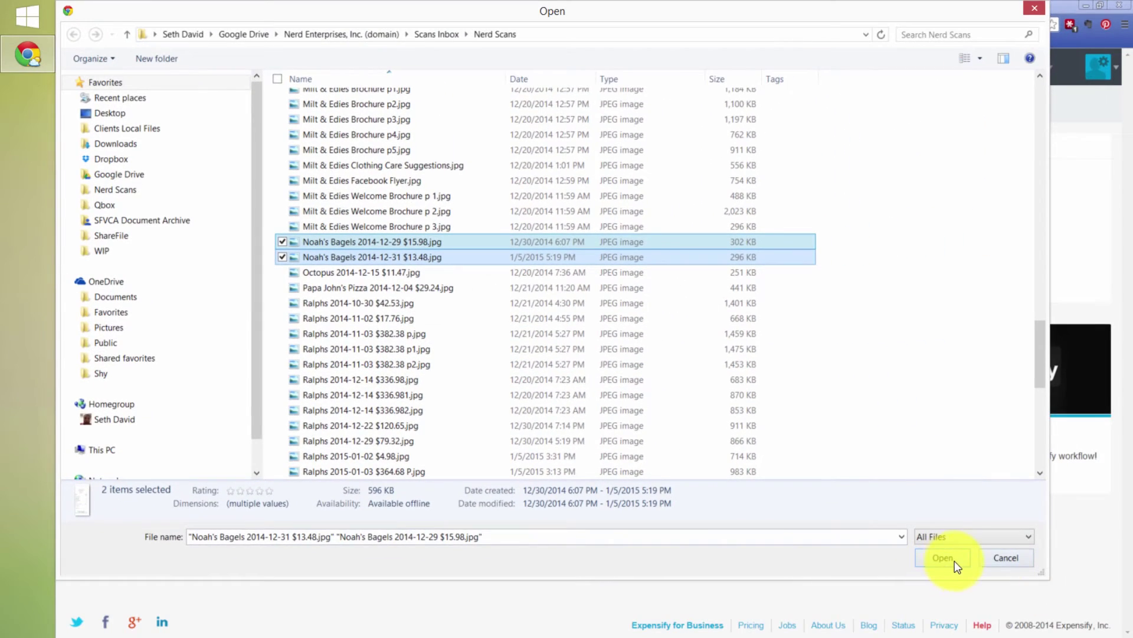
{"action": "left_click", "coordinate": [944, 558]}
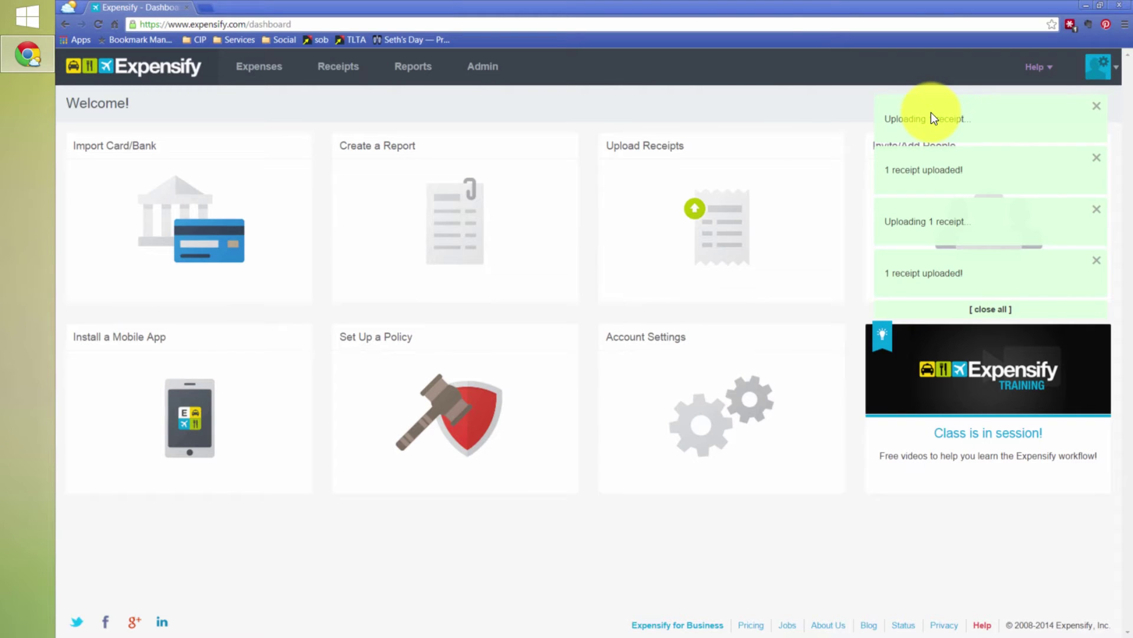
{"action": "left_click", "coordinate": [990, 309]}
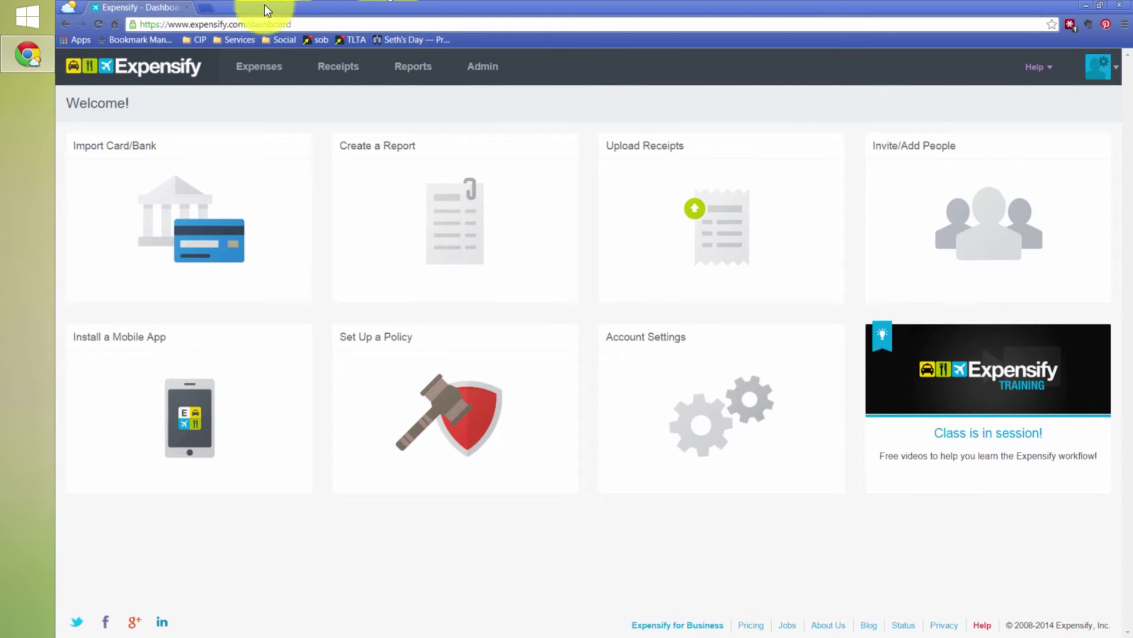
- Check the Receipts list, where both Noah's Bagels uploads are SmartScanning, and view the Chevron $25.18 expense
{"action": "left_click", "coordinate": [335, 69]}
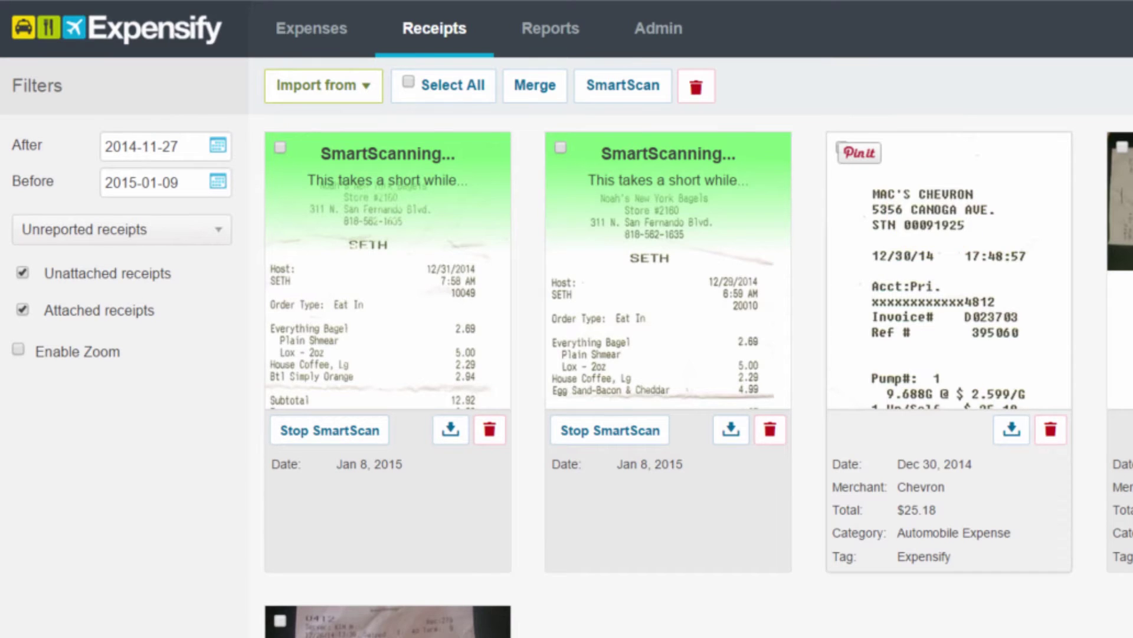
{"action": "left_click", "coordinate": [935, 221]}
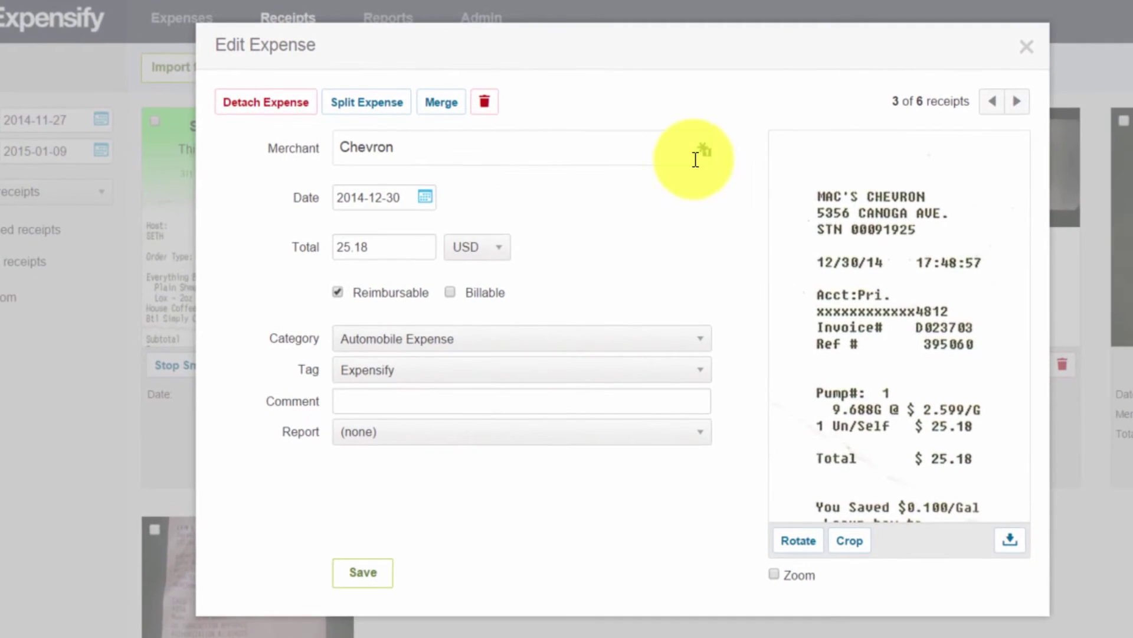
{"action": "left_click", "coordinate": [253, 155]}
{"action": "double_click", "coordinate": [380, 145]}
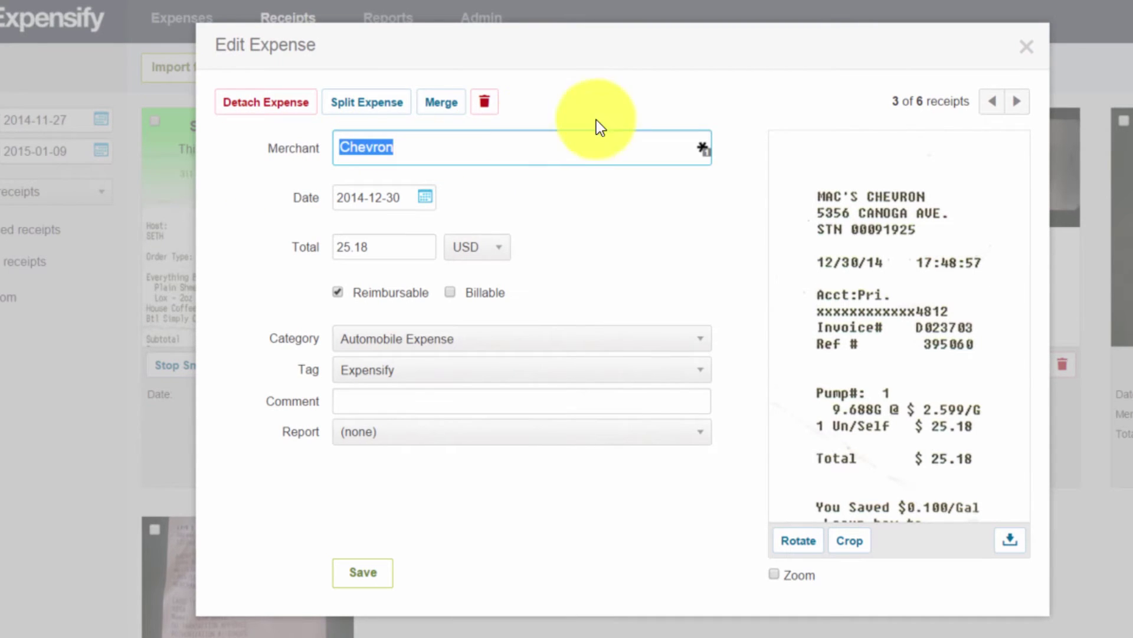
{"action": "left_click", "coordinate": [1027, 46]}
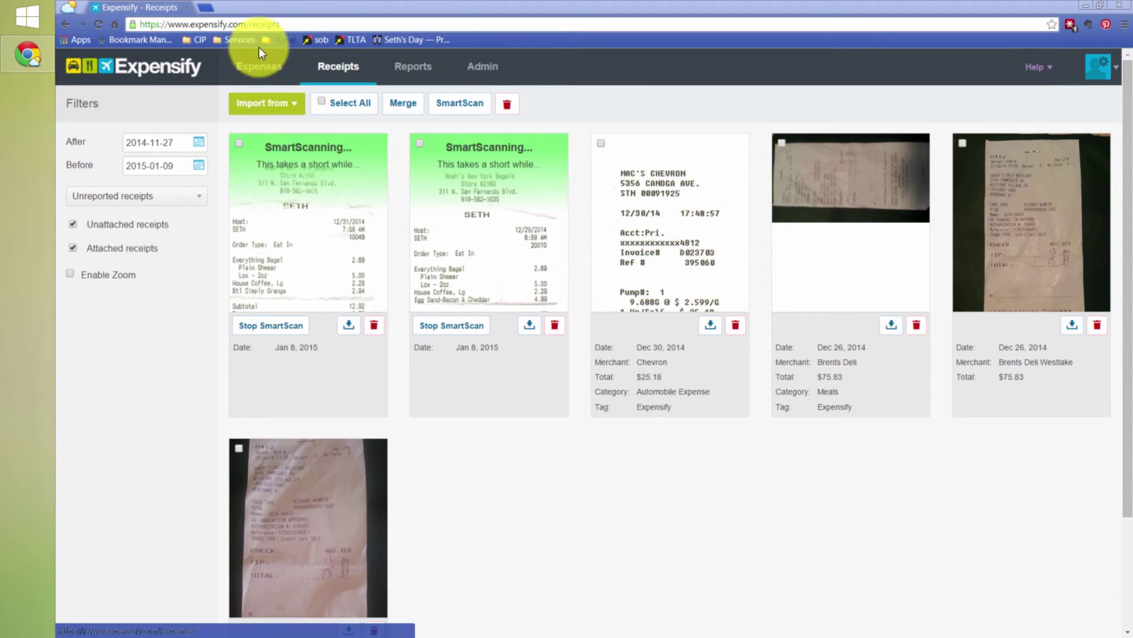
- Sort the expenses by date and merchant, then filter merchant to 'Noah'
{"action": "left_click", "coordinate": [260, 70]}
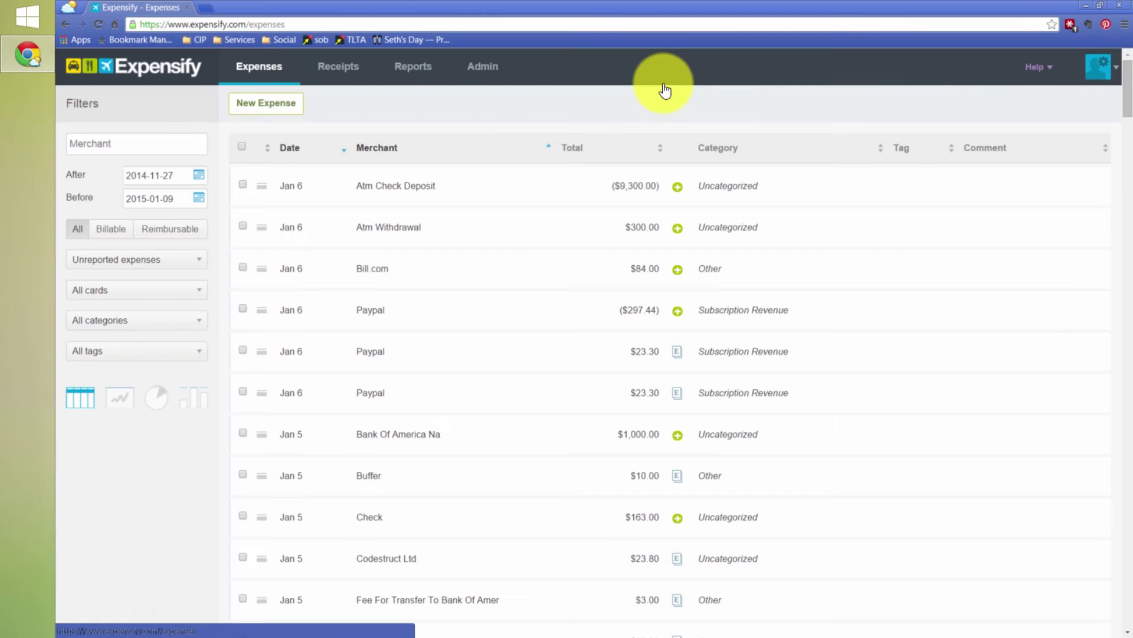
{"action": "left_click", "coordinate": [290, 148]}
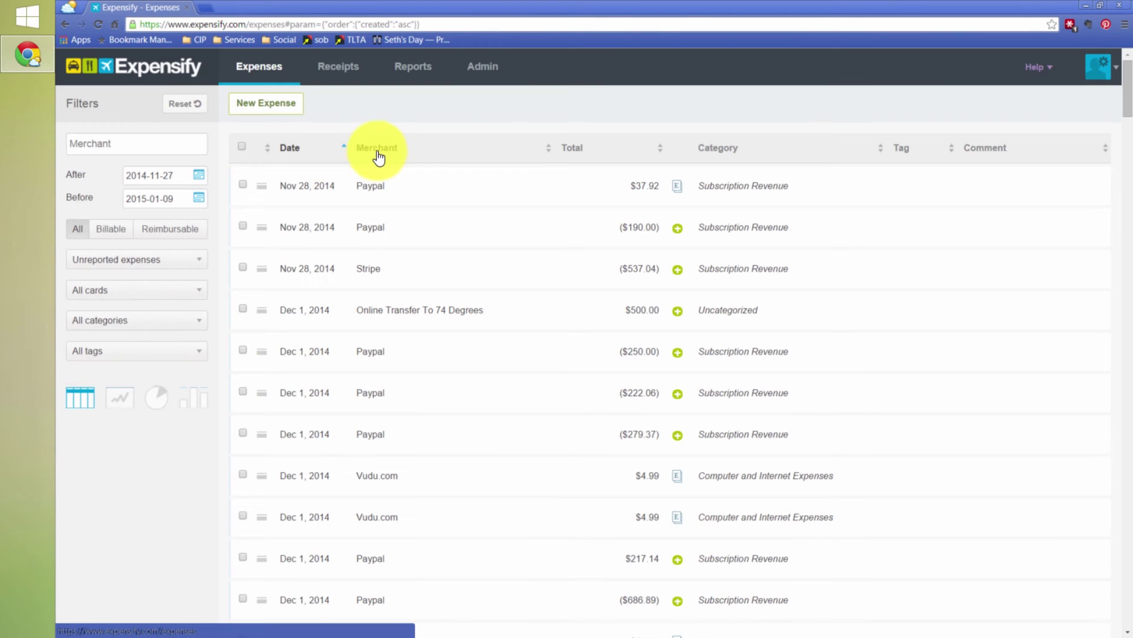
{"action": "left_click", "coordinate": [374, 154]}
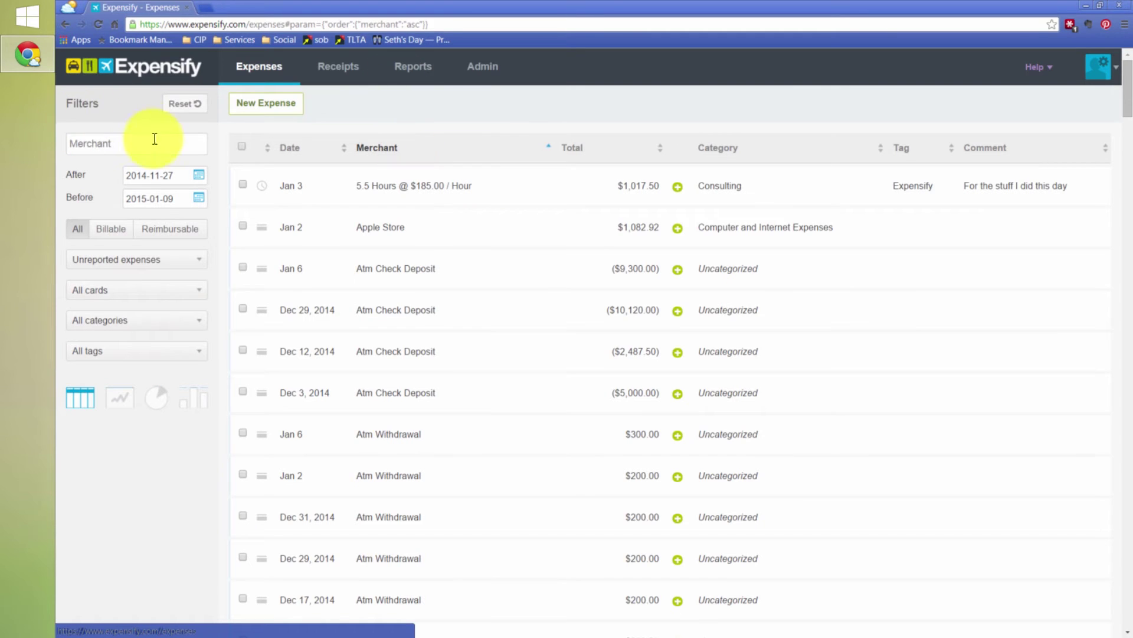
{"action": "left_click", "coordinate": [100, 147]}
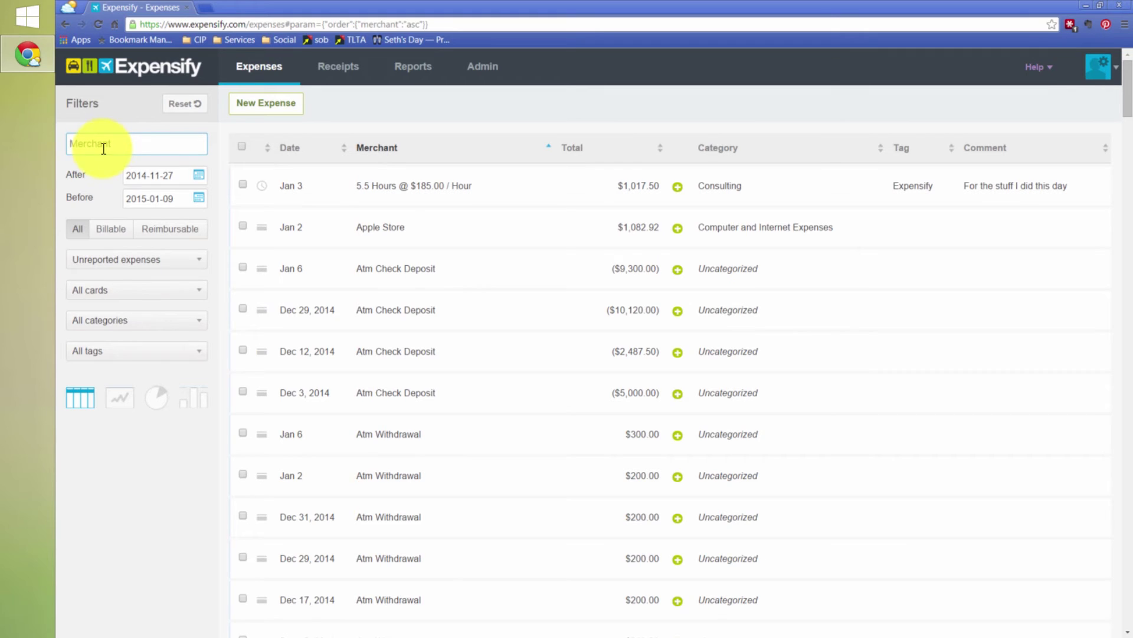
{"action": "type", "text": "Noah"}
{"action": "key", "text": "Return"}
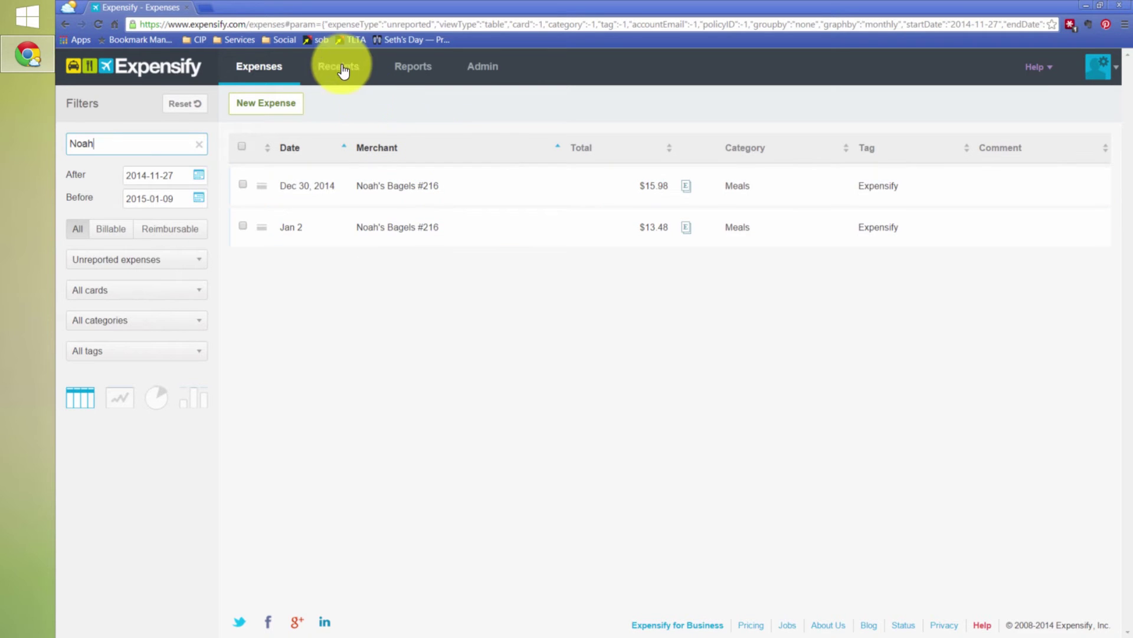
{"action": "right_click", "coordinate": [338, 69]}
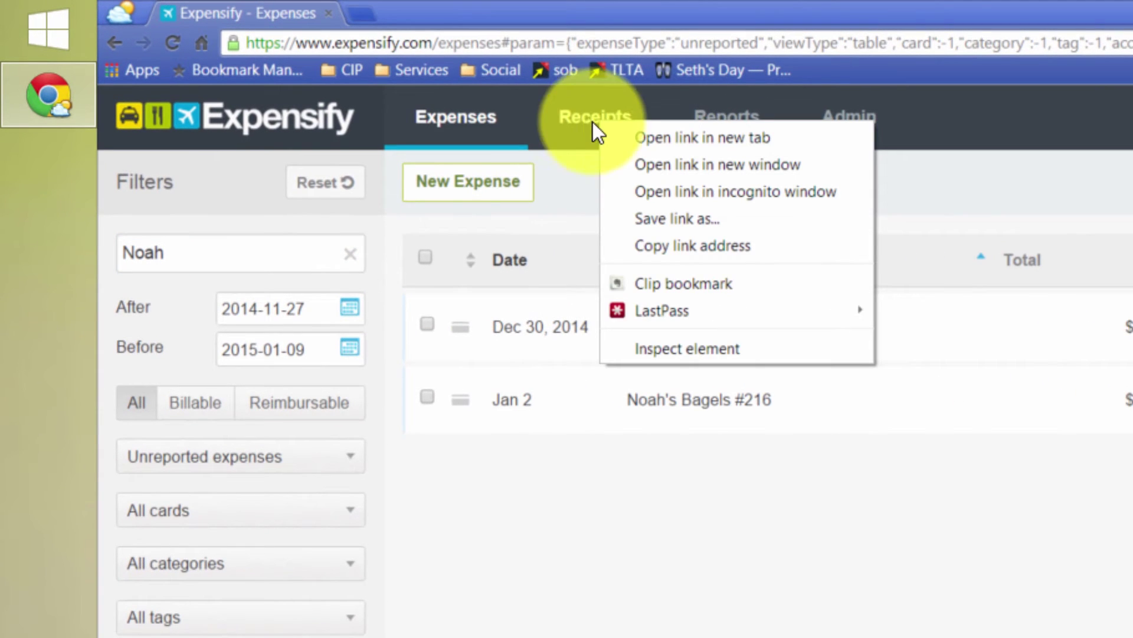
- Open the Receipts page in a new browser tab and check a still-scanning Noah's Bagels receipt
{"action": "left_click", "coordinate": [649, 137]}
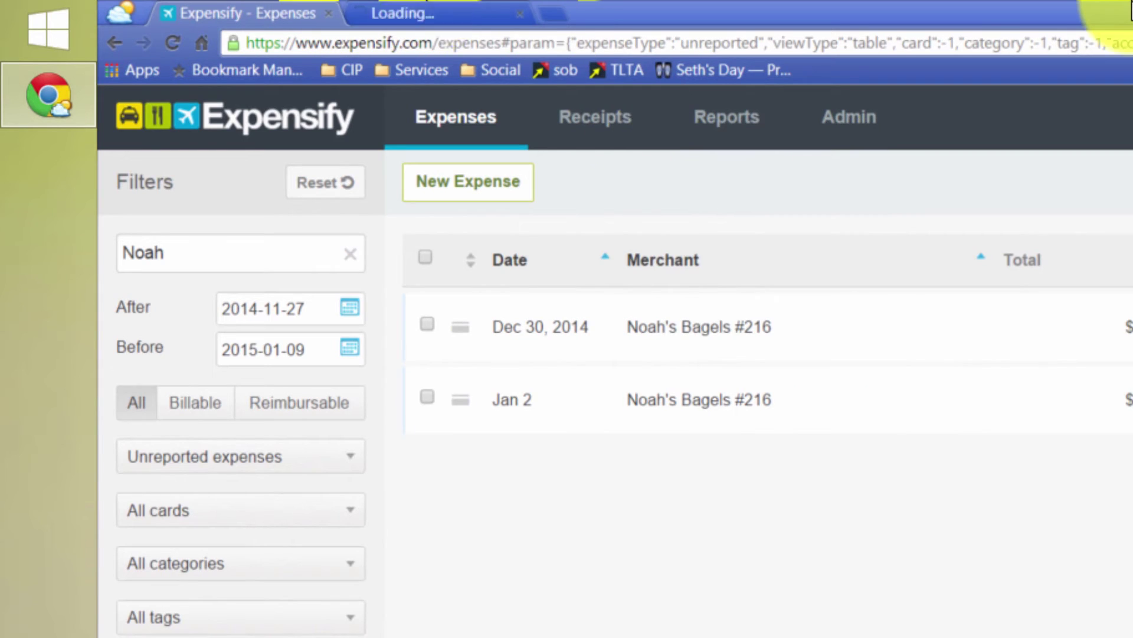
{"action": "left_click", "coordinate": [416, 13]}
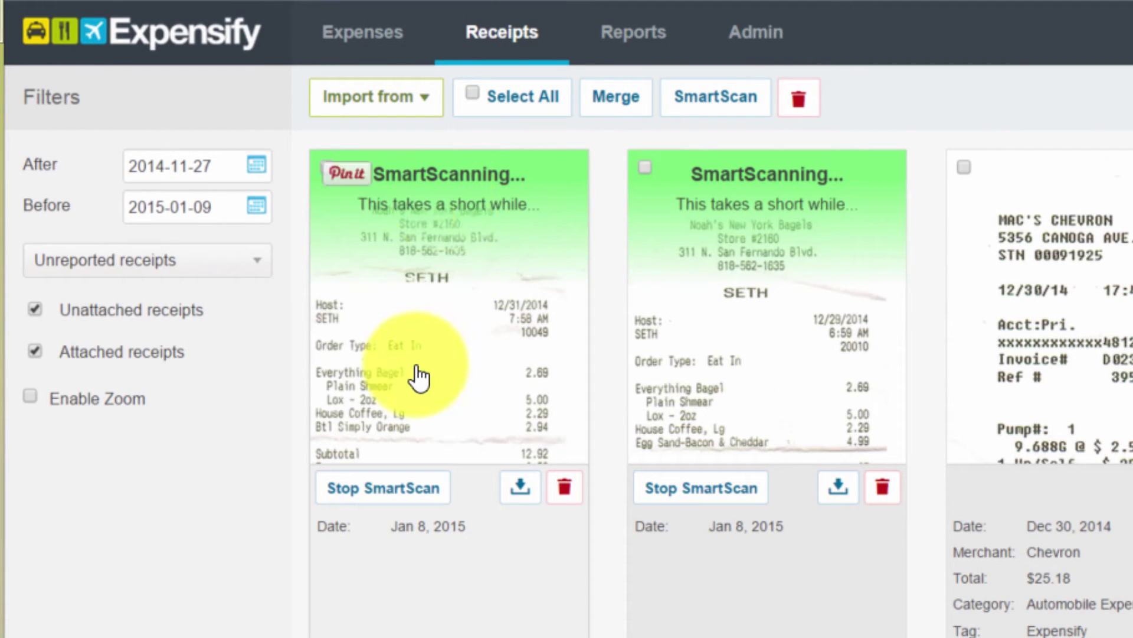
{"action": "left_click", "coordinate": [767, 339]}
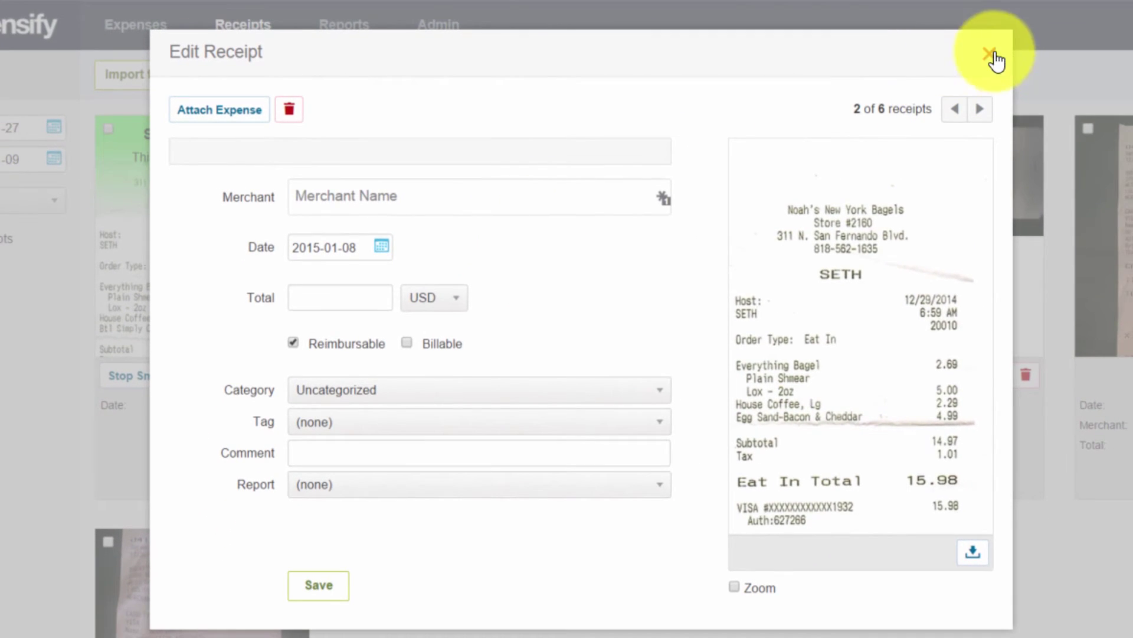
{"action": "left_click", "coordinate": [991, 55]}
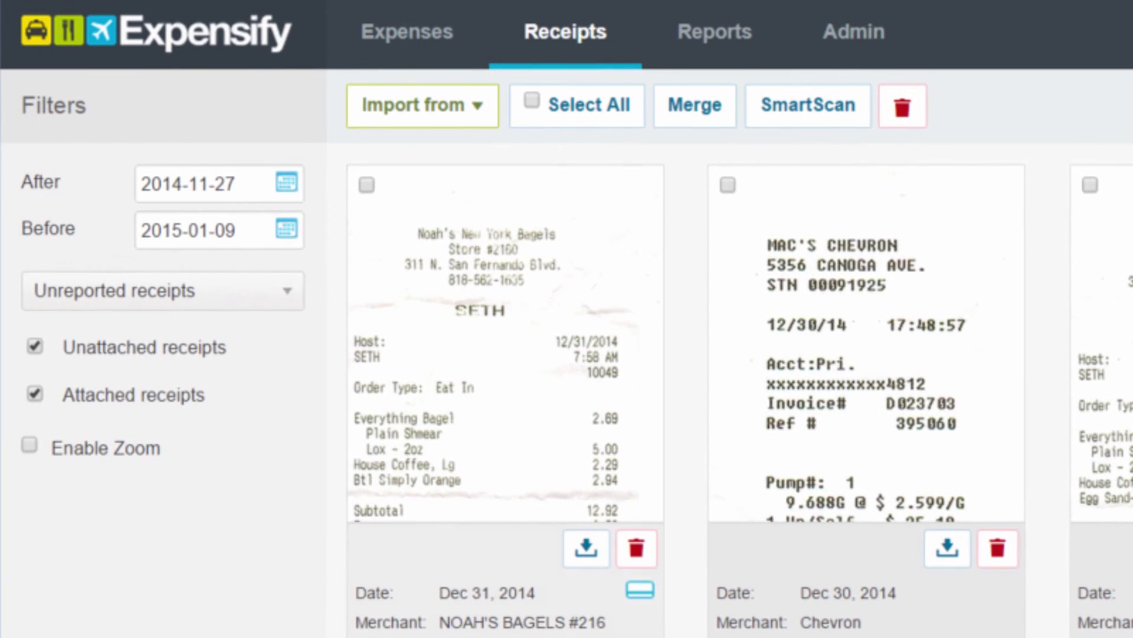
- Filter the expenses to merchant 'Noah' and open the Dec 29 $15.98 Noah's Bagels expense
{"action": "left_click", "coordinate": [413, 36]}
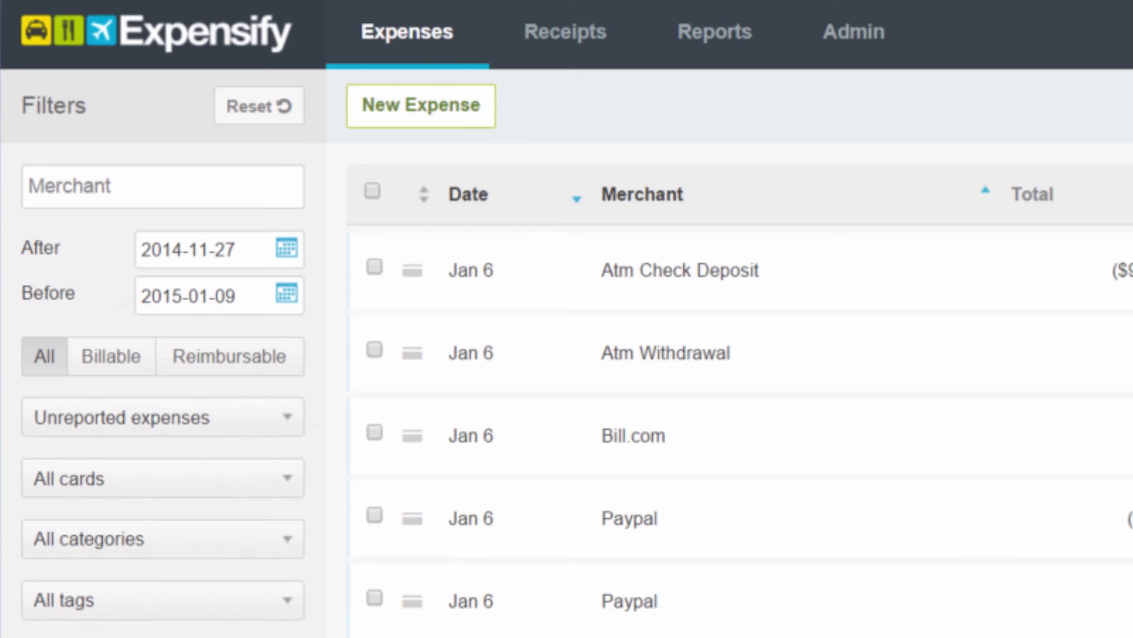
{"action": "left_click", "coordinate": [142, 186]}
{"action": "type", "text": "No"}
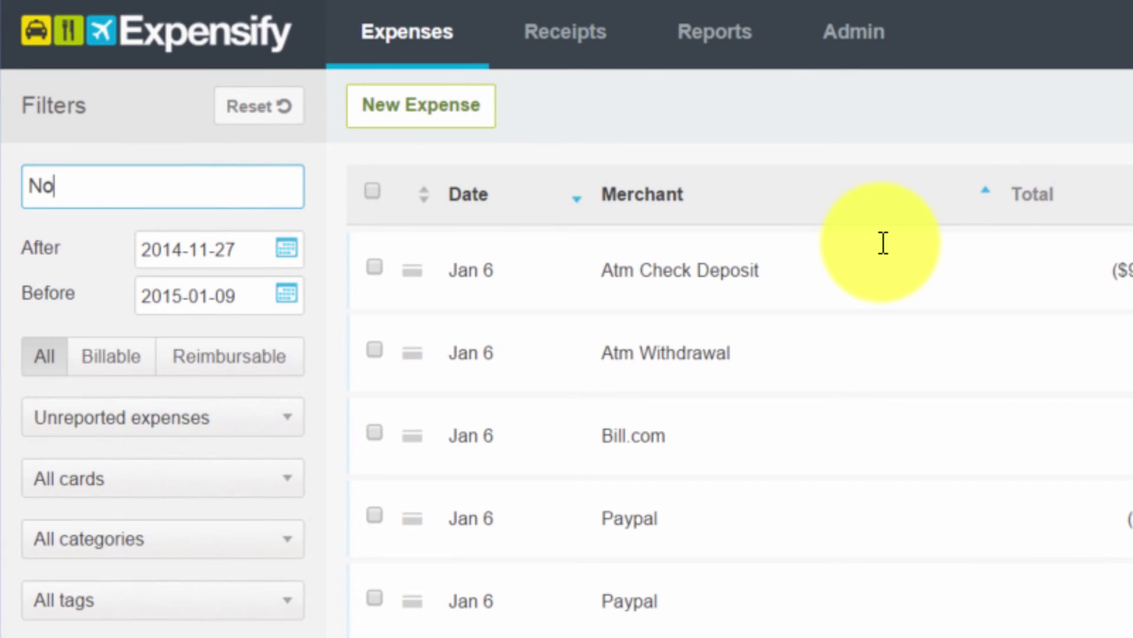
{"action": "type", "text": "ah"}
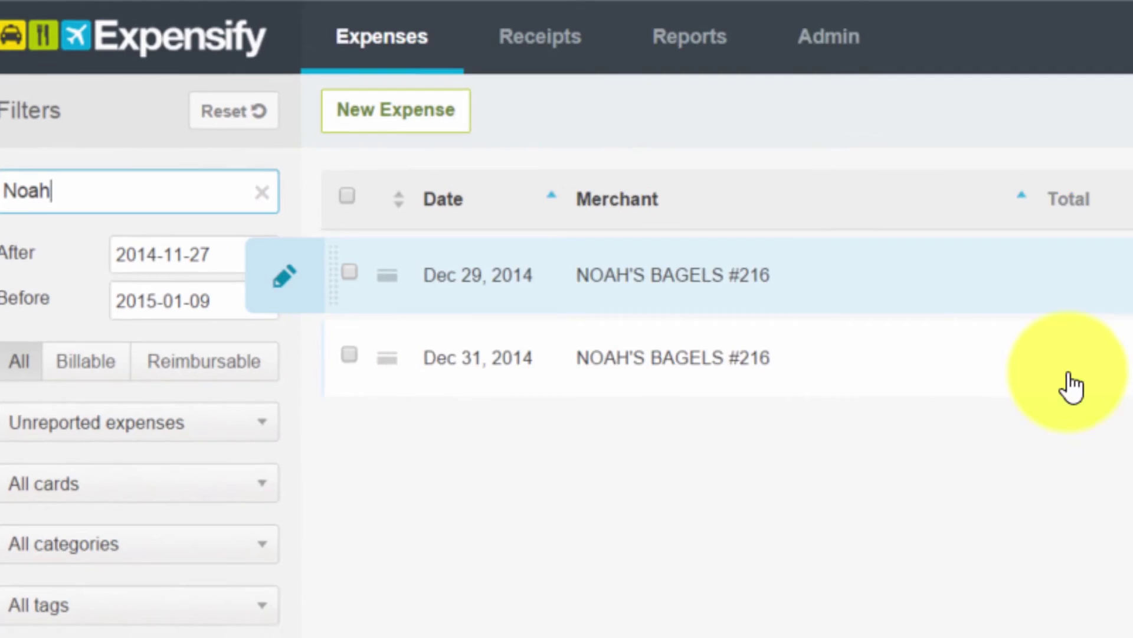
{"action": "left_click", "coordinate": [1071, 386]}
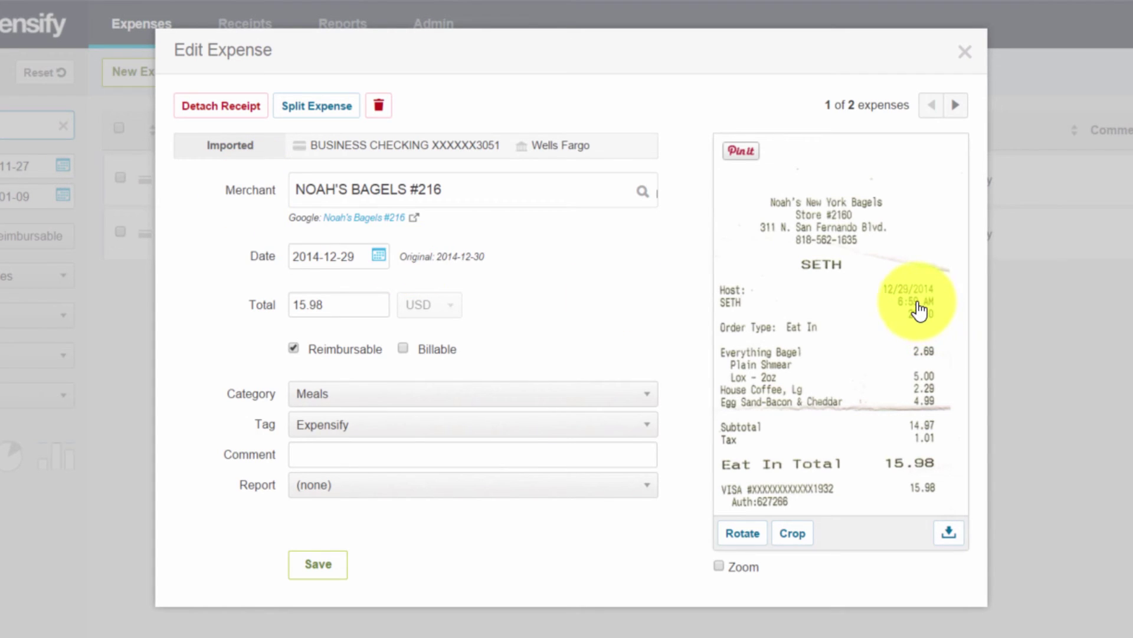
{"action": "mouse_move", "coordinate": [394, 404]}
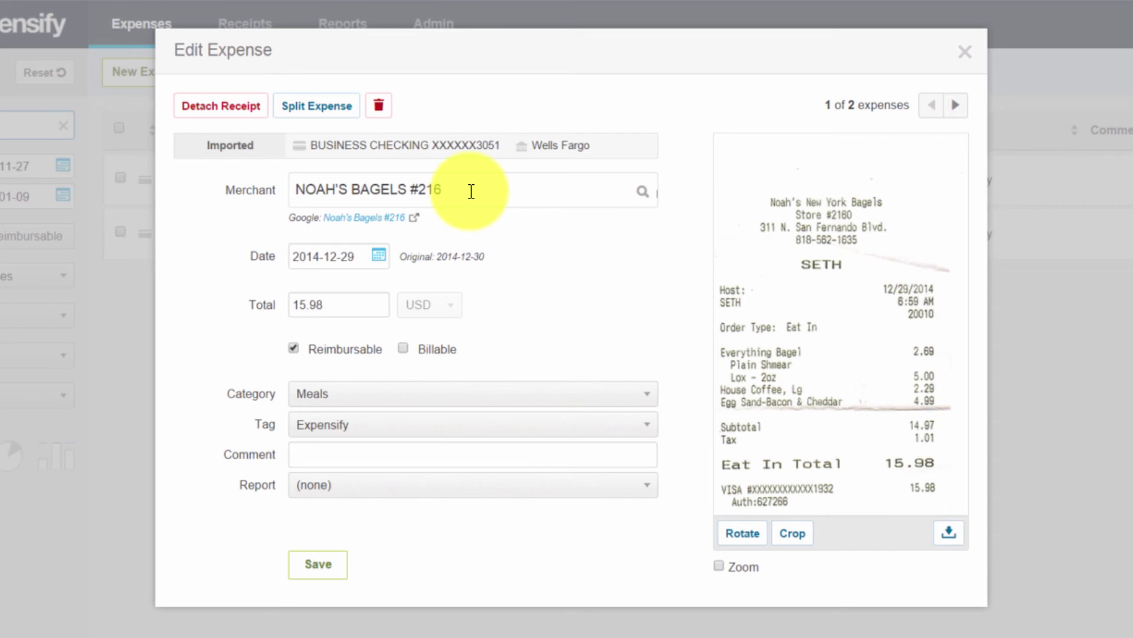
{"action": "left_click", "coordinate": [962, 53]}
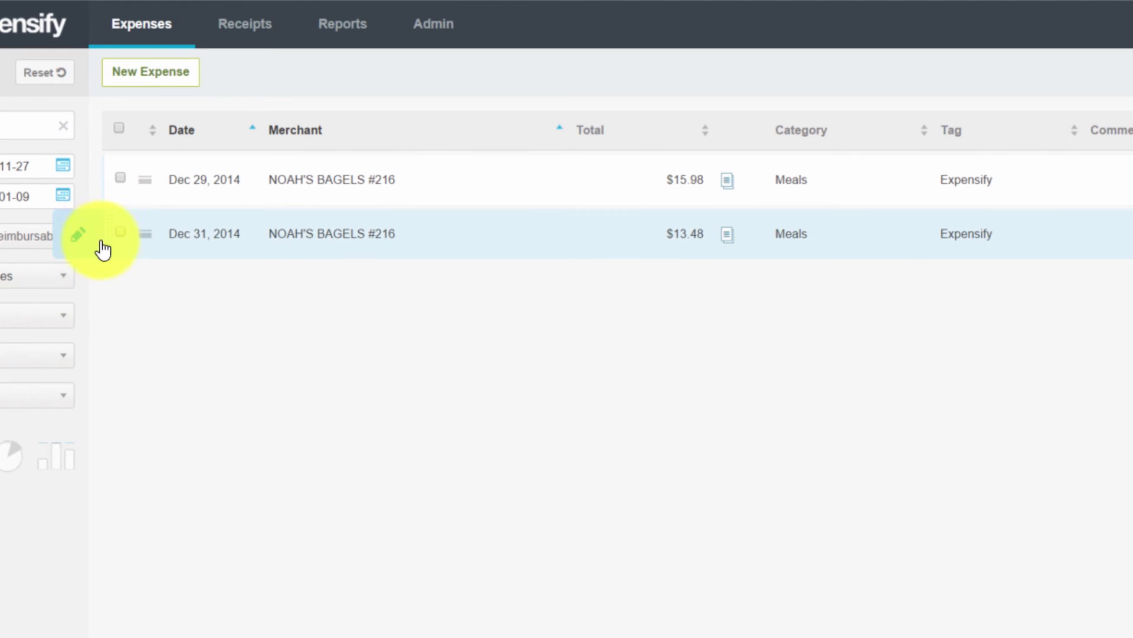
{"action": "left_click", "coordinate": [77, 233]}
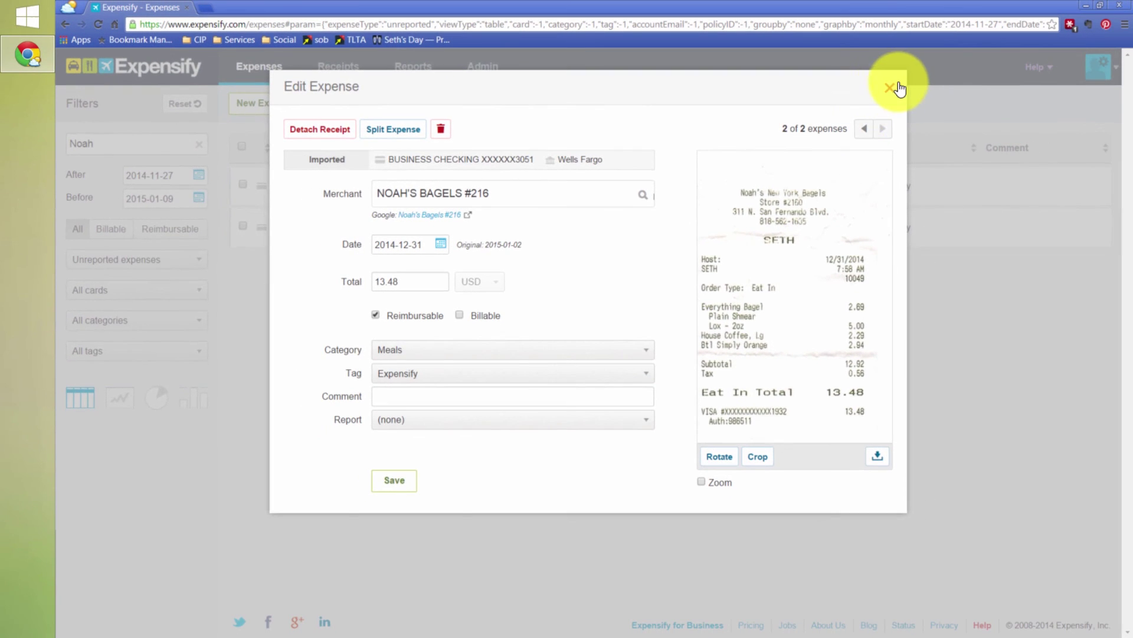
{"action": "left_click", "coordinate": [890, 88]}
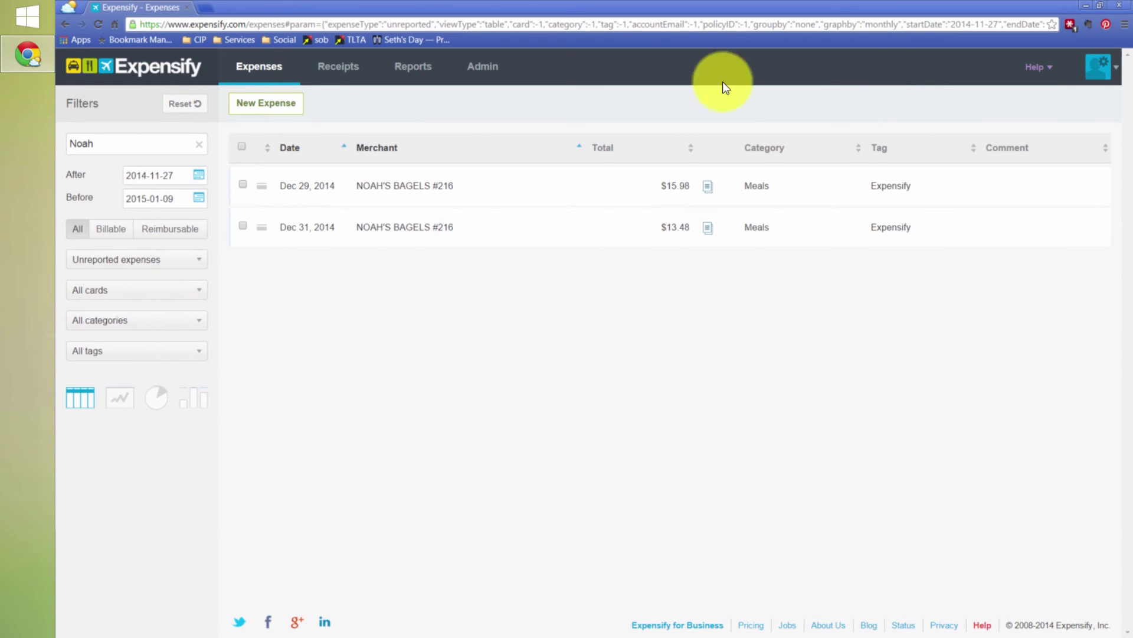
{"action": "left_click", "coordinate": [211, 187]}
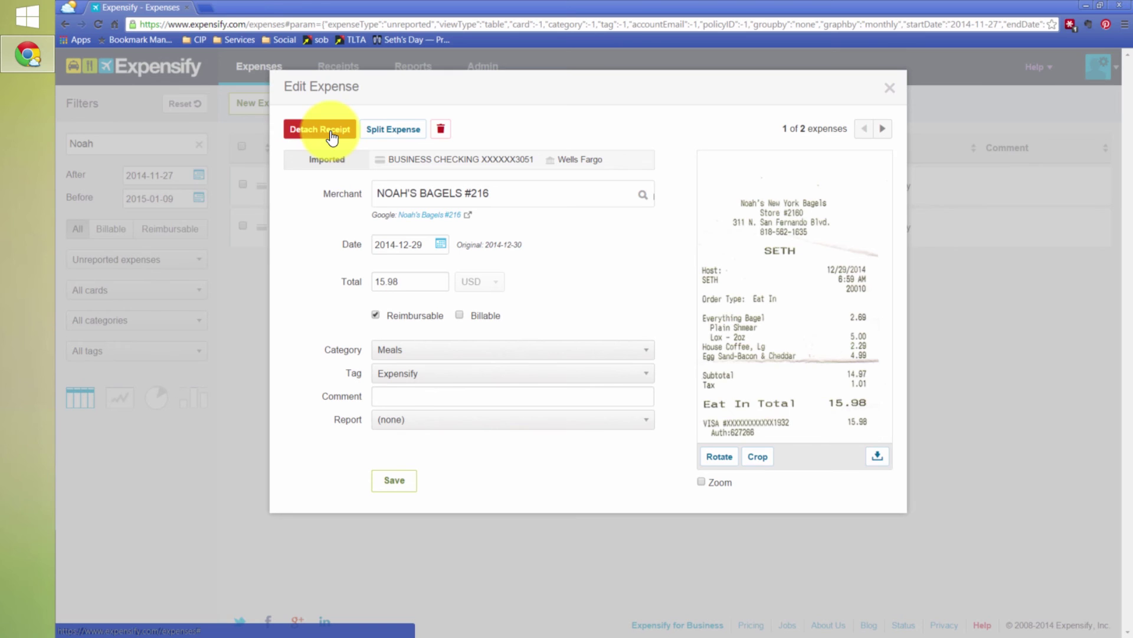
{"action": "left_click", "coordinate": [889, 88]}
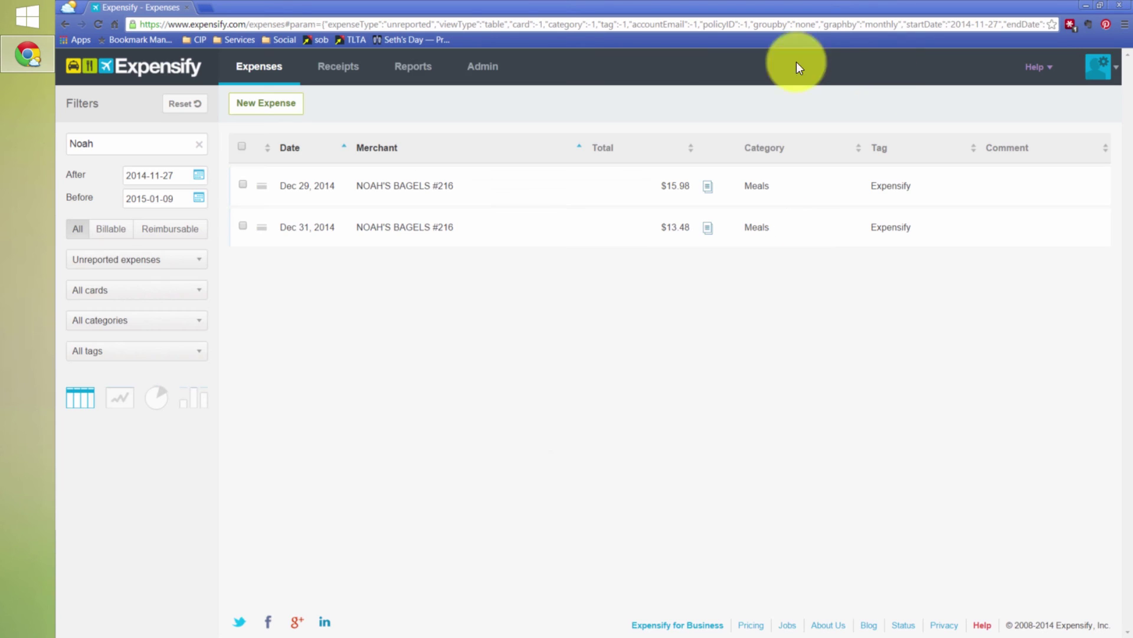
{"action": "left_click", "coordinate": [348, 75]}
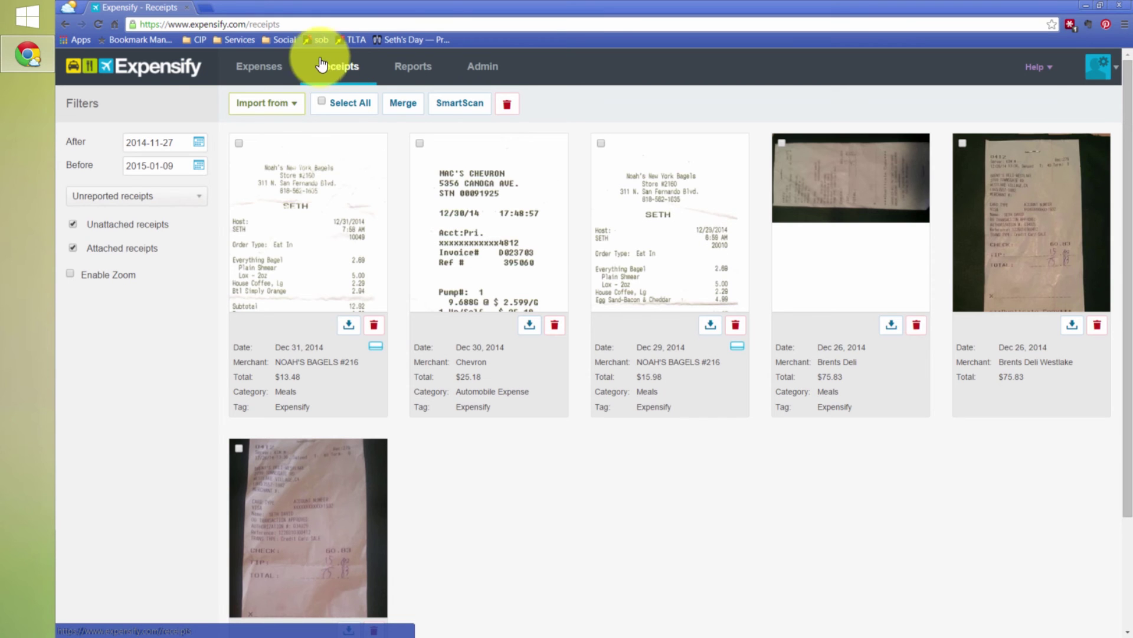
- Untick Reimbursable and save on both Noah's Bagels expenses, Dec 31 $13.48 and Dec 29 $15.98
{"action": "left_click", "coordinate": [296, 190]}
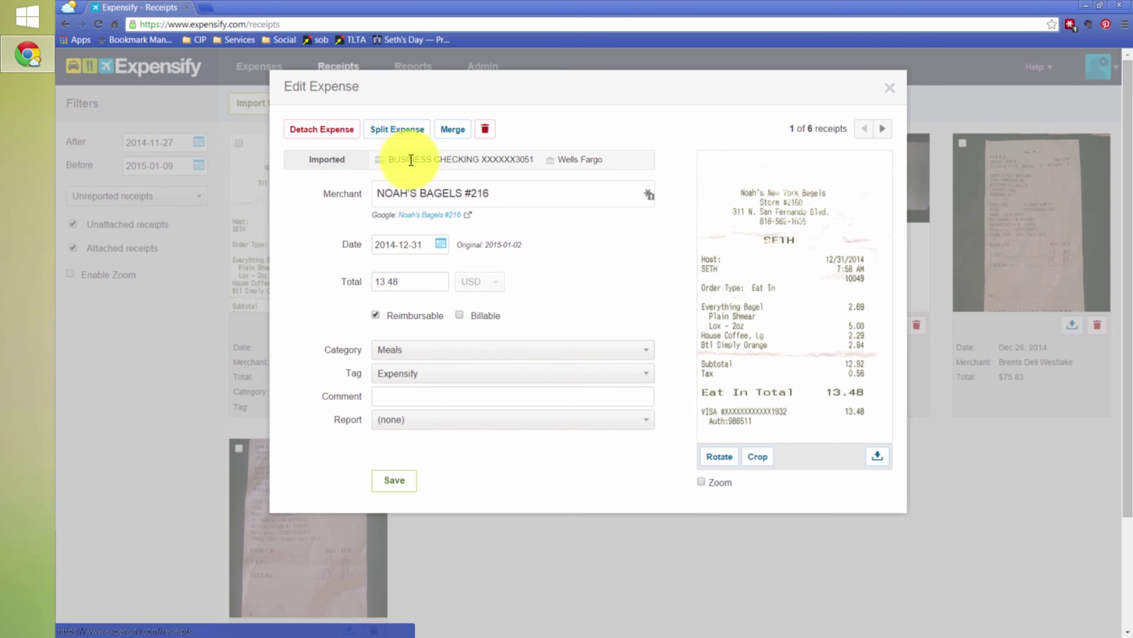
{"action": "left_click", "coordinate": [375, 316]}
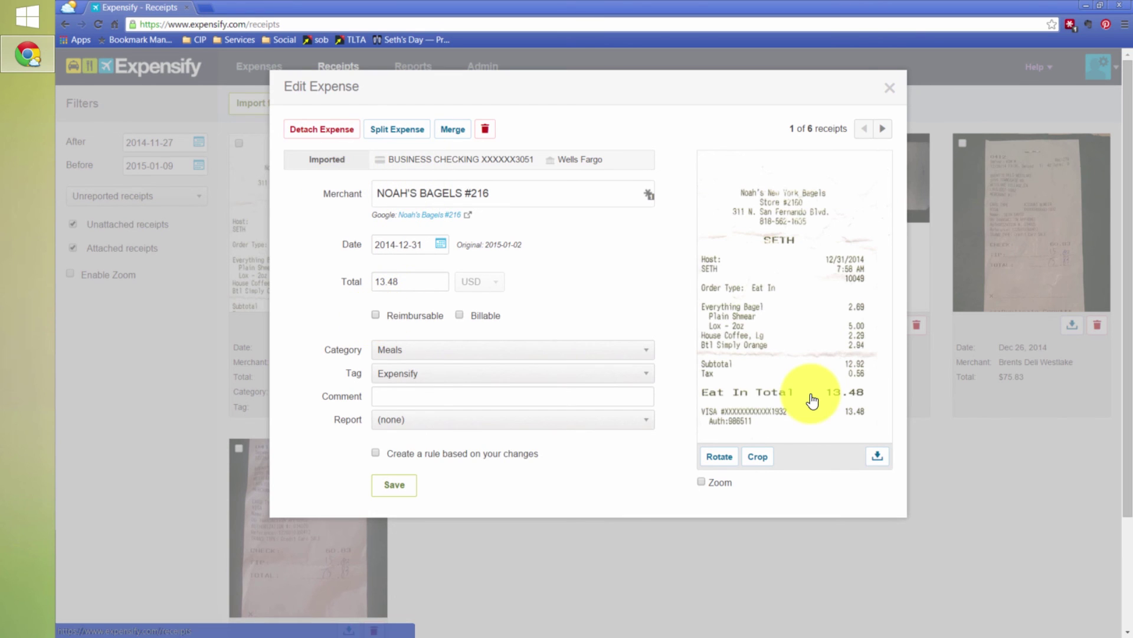
{"action": "left_click", "coordinate": [393, 484]}
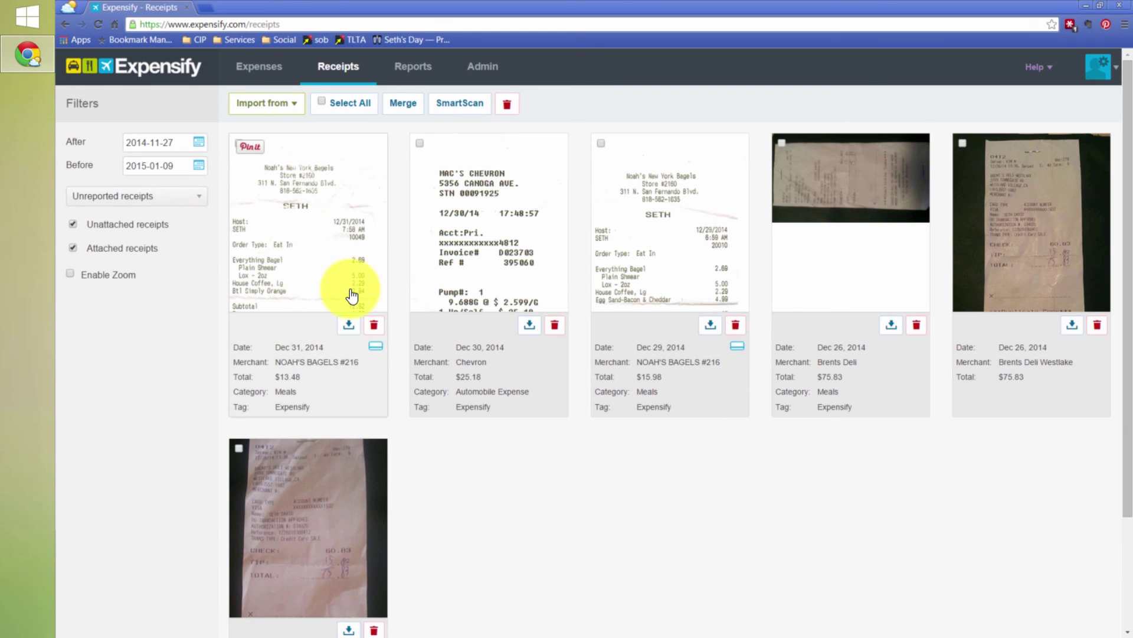
{"action": "left_click", "coordinate": [670, 248]}
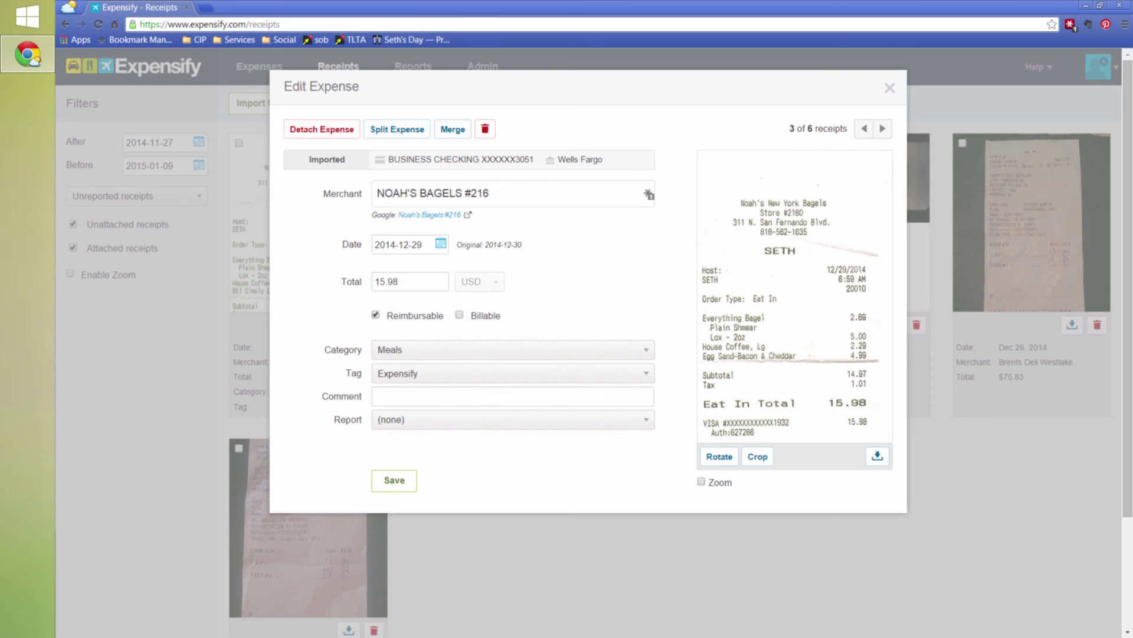
{"action": "left_click", "coordinate": [375, 314]}
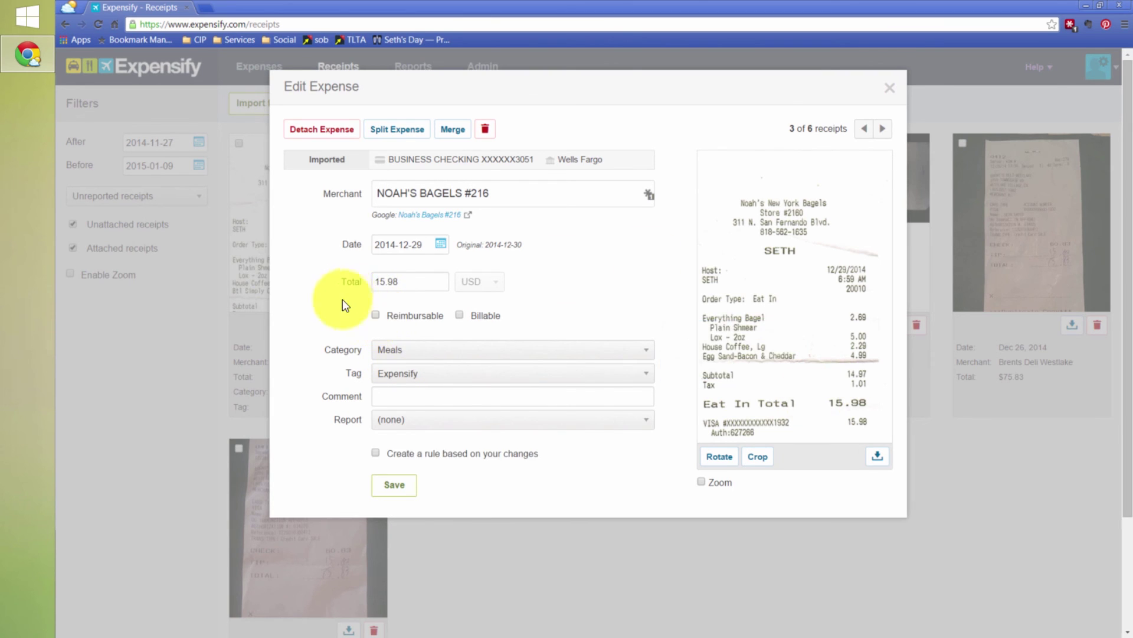
{"action": "left_click", "coordinate": [390, 494]}
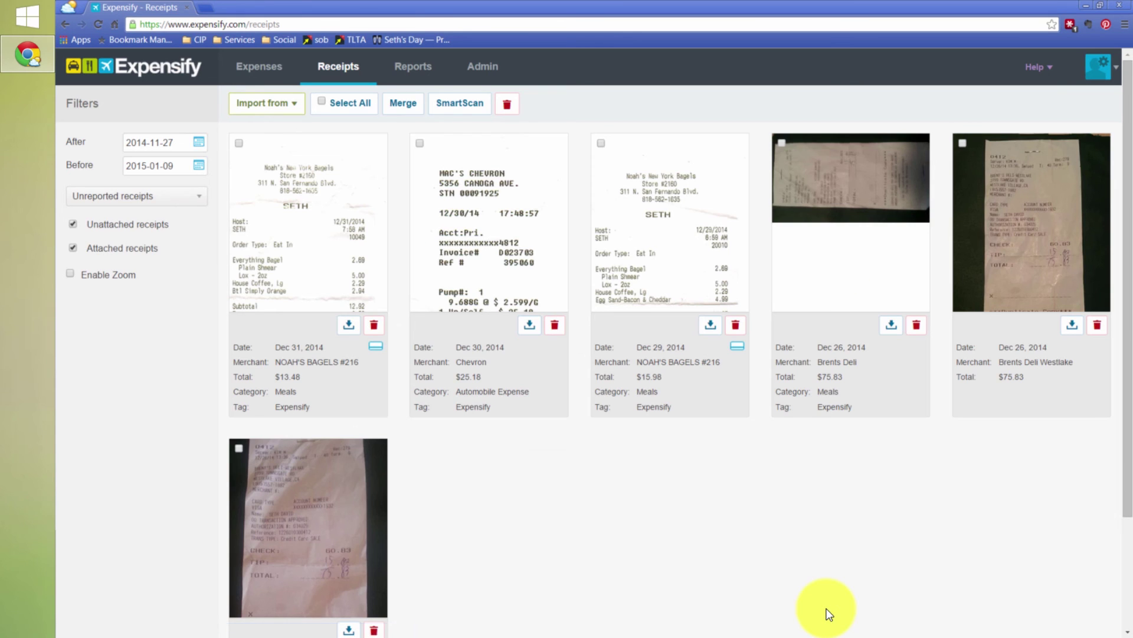
- Go back to the Expenses list with the $13.48 and $15.98 Noah's Bagels expenses
{"action": "left_click", "coordinate": [257, 68]}
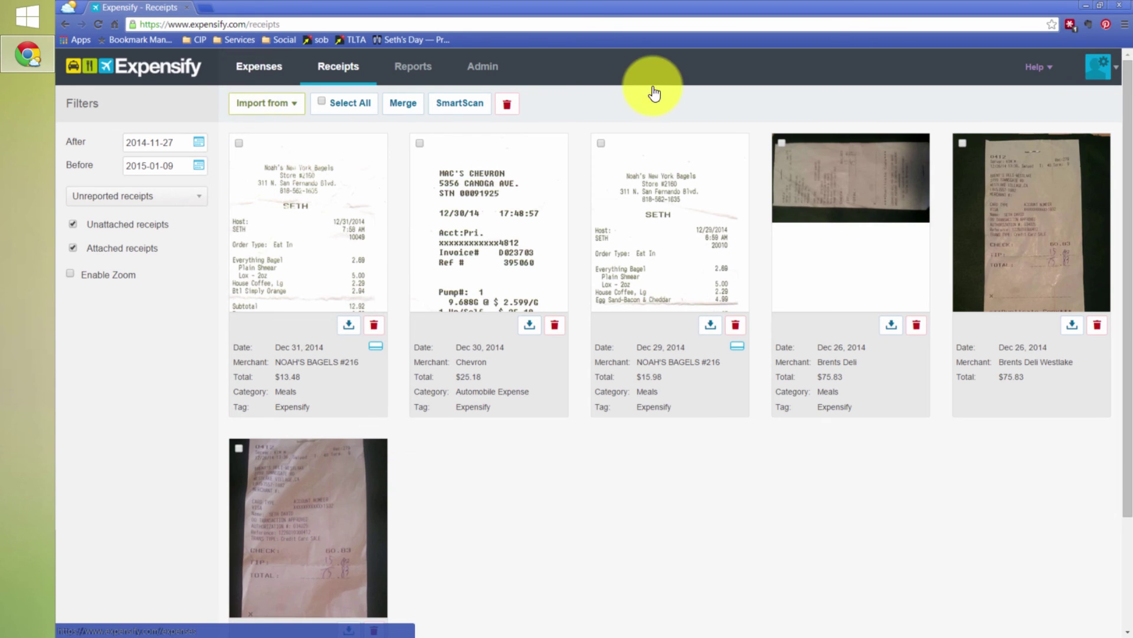